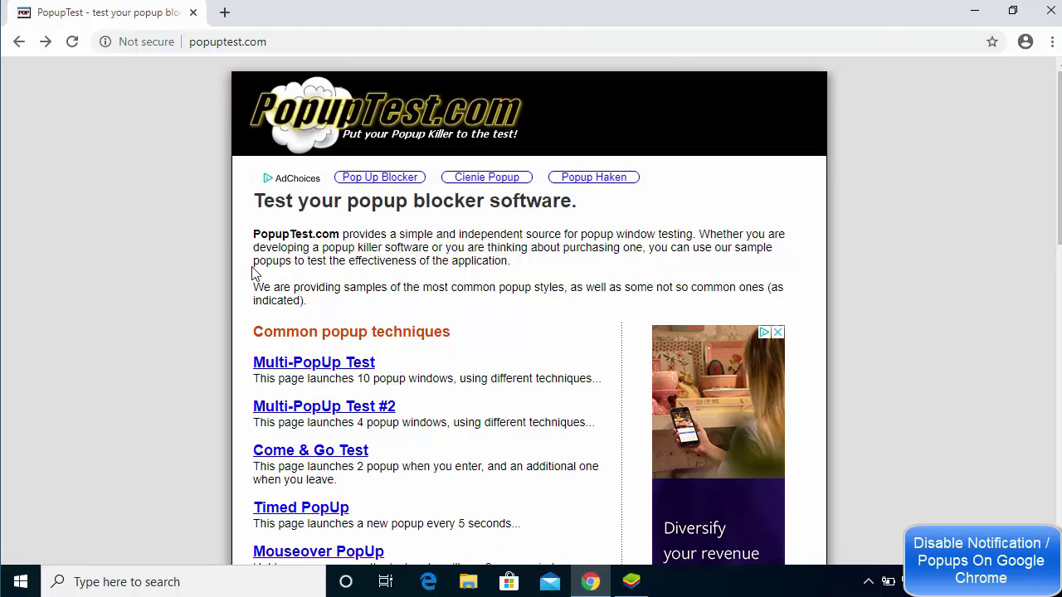
Step: Run the Multi-PopUp Test and move the launched popup windows apart so each one can be seen
click(313, 371)
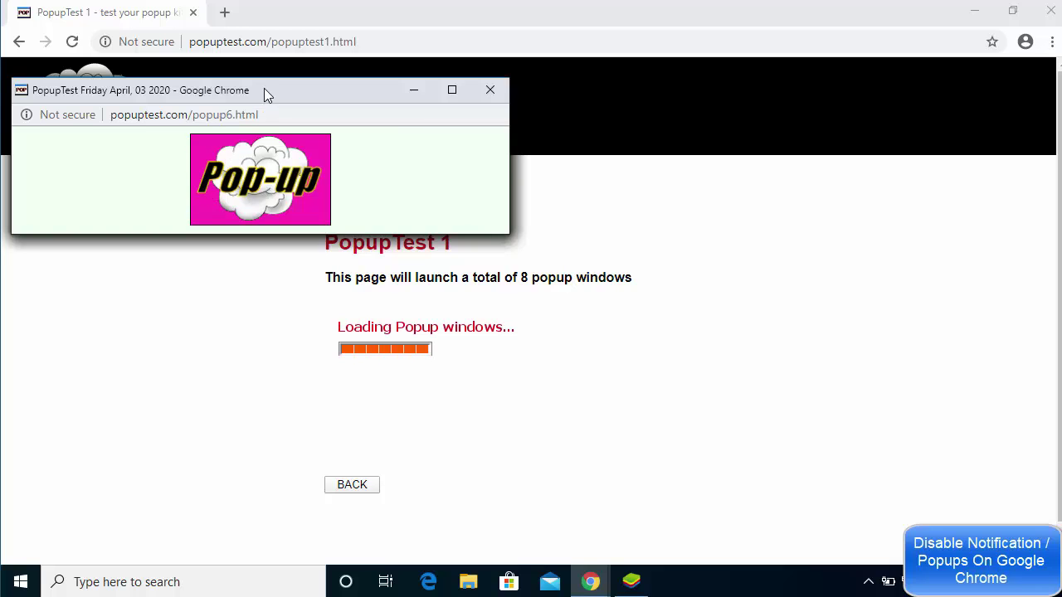
drag(263, 88, 440, 254)
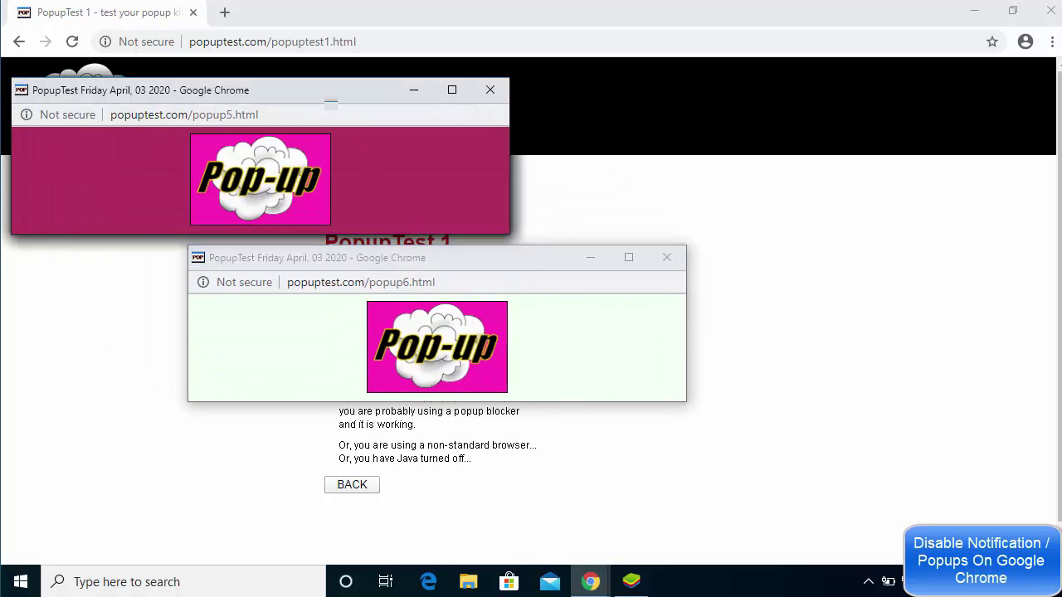
drag(328, 100, 455, 275)
drag(351, 104, 485, 267)
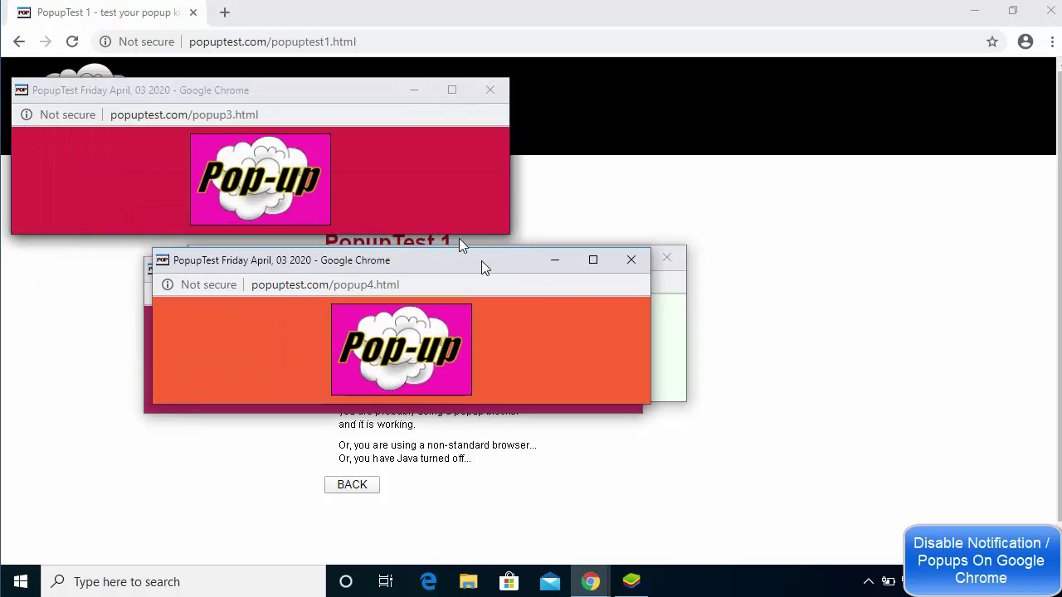
drag(327, 97, 422, 224)
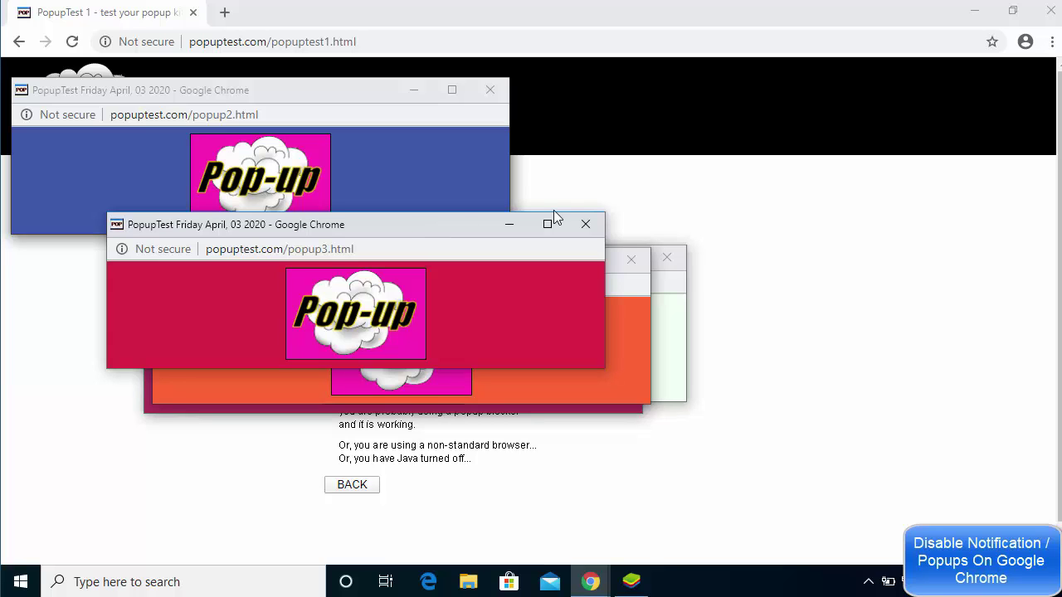
Step: Close all the popup windows launched by the test page
click(585, 226)
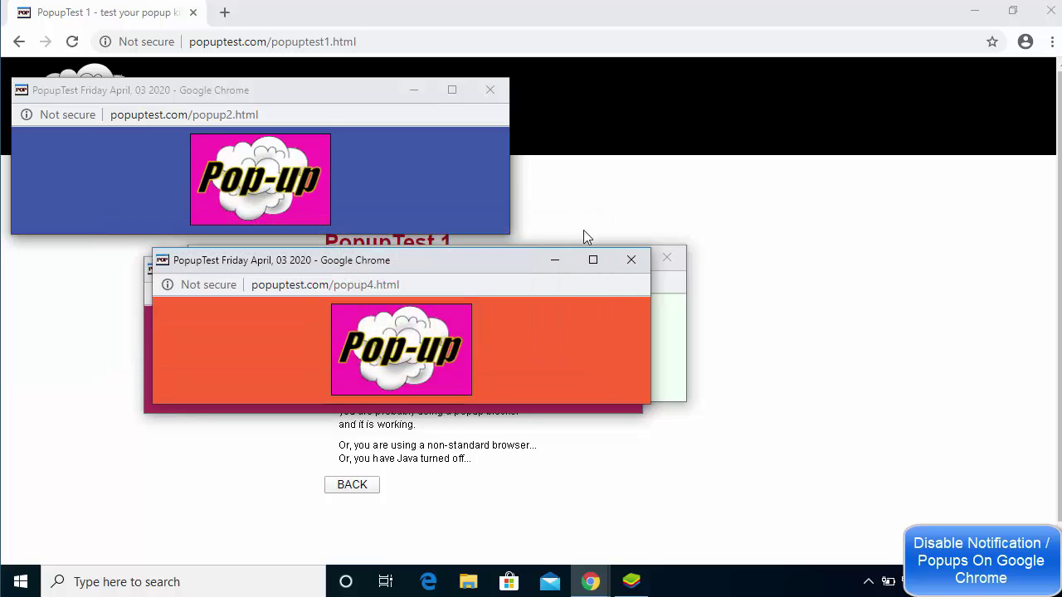
click(631, 261)
click(655, 260)
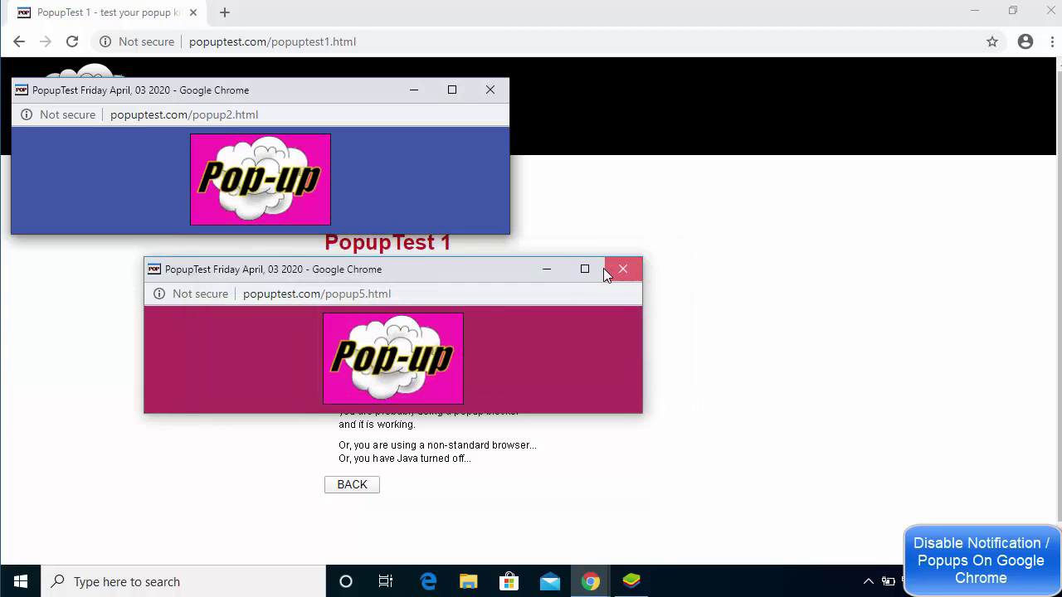
click(622, 269)
click(490, 92)
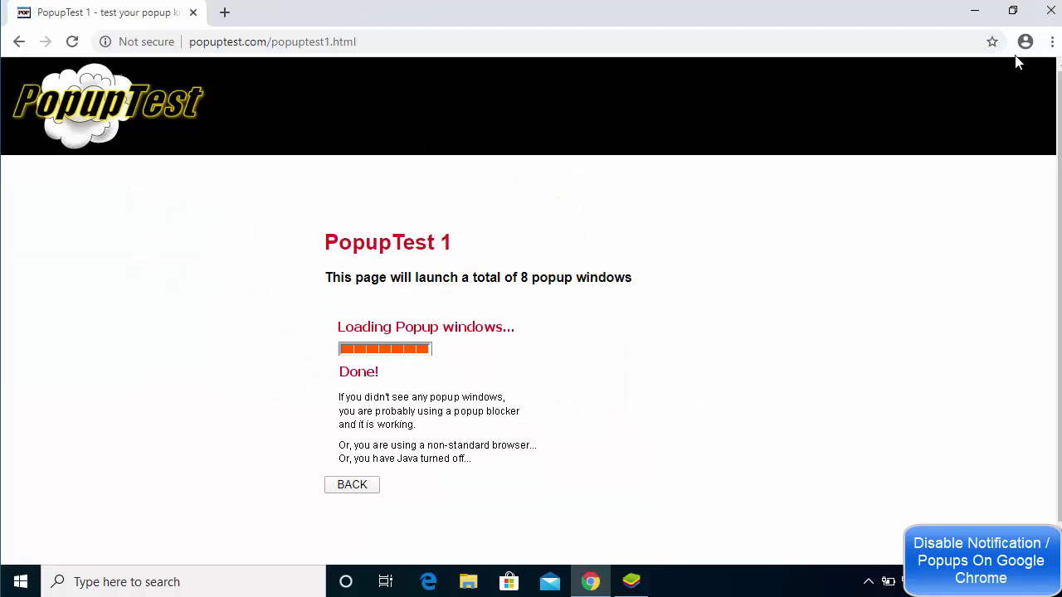
Step: Open the browser's Settings page in a new tab
click(226, 13)
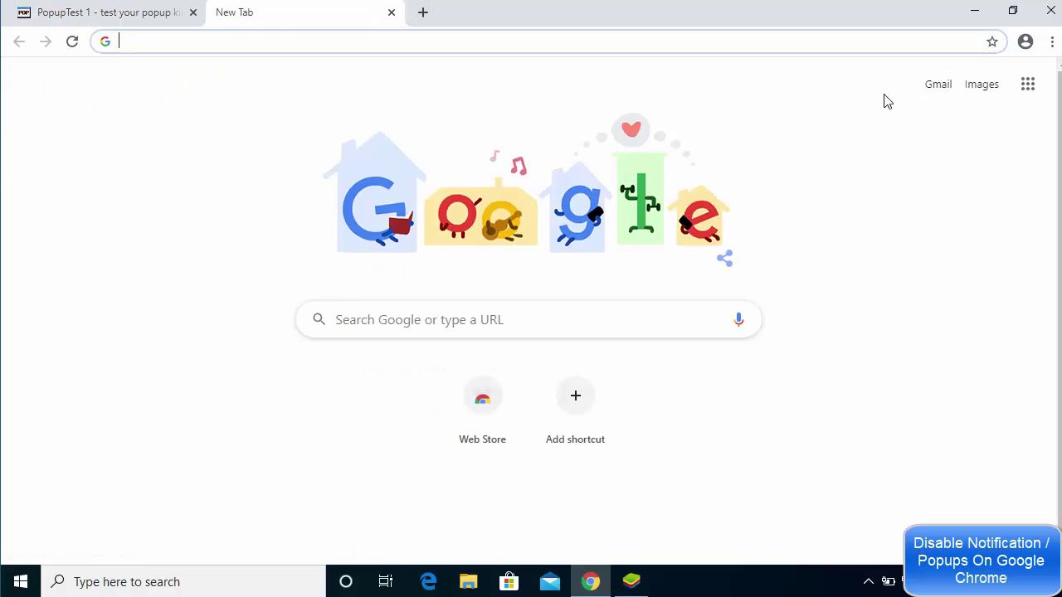
click(1050, 45)
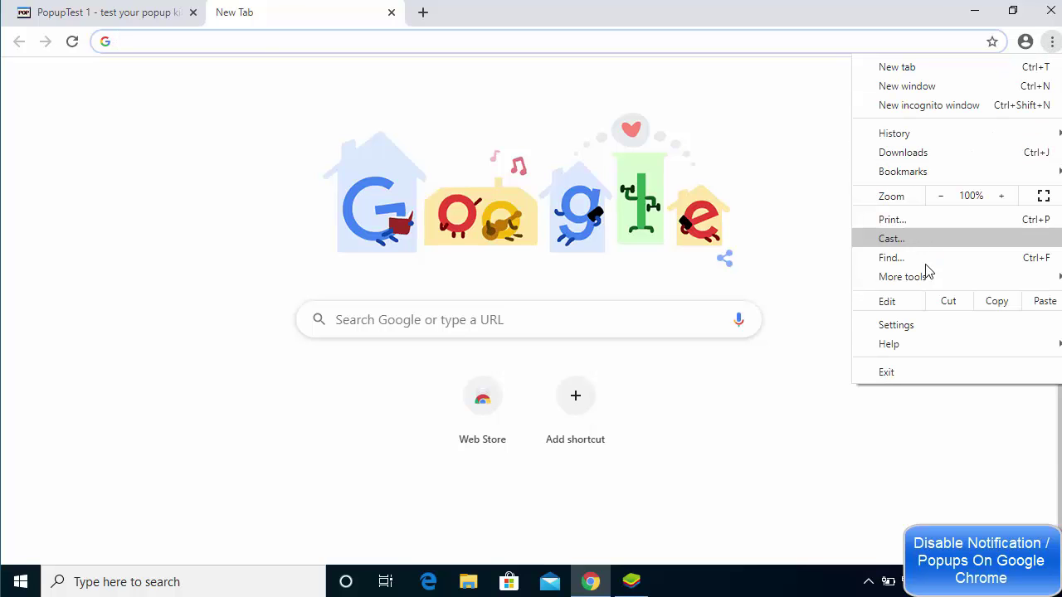
click(909, 332)
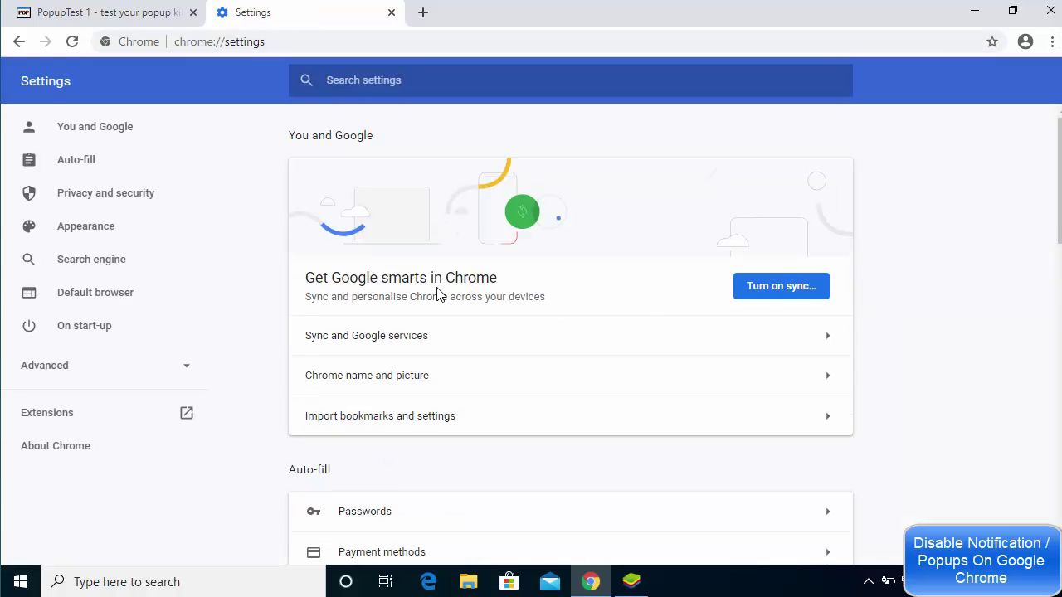
Step: Look through the basic and Advanced settings sections to locate the privacy options
scroll(439, 296, down, 5)
scroll(439, 297, down, 6)
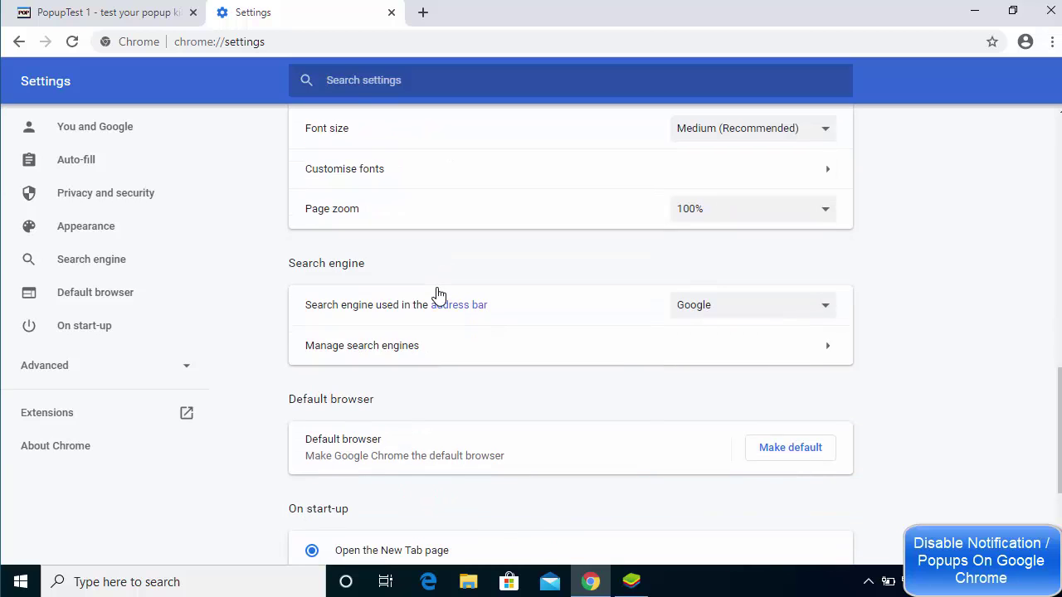
scroll(439, 296, down, 3)
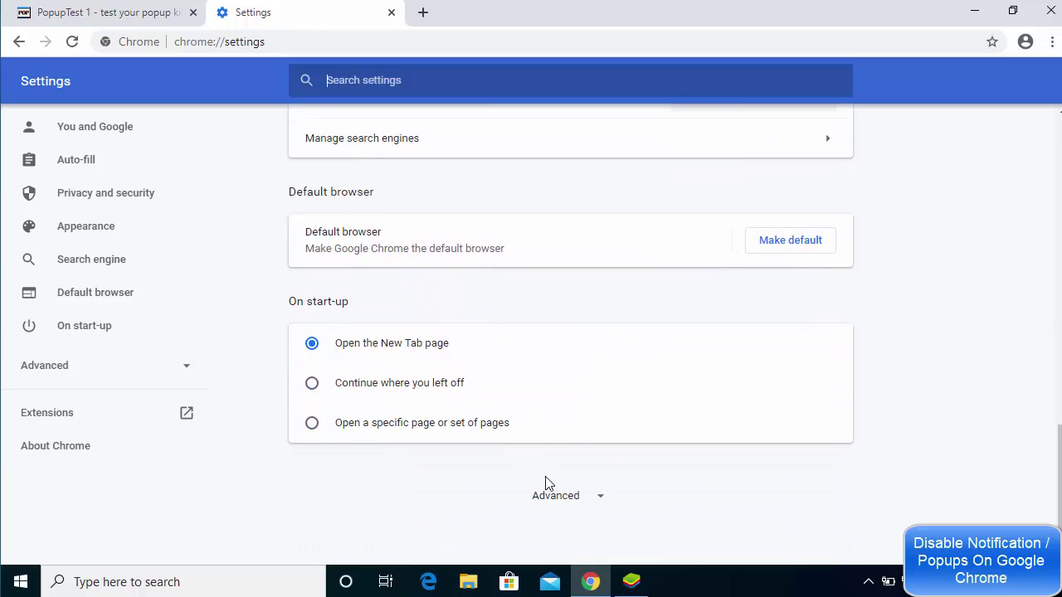
click(555, 497)
scroll(543, 473, down, 4)
scroll(519, 427, down, 2)
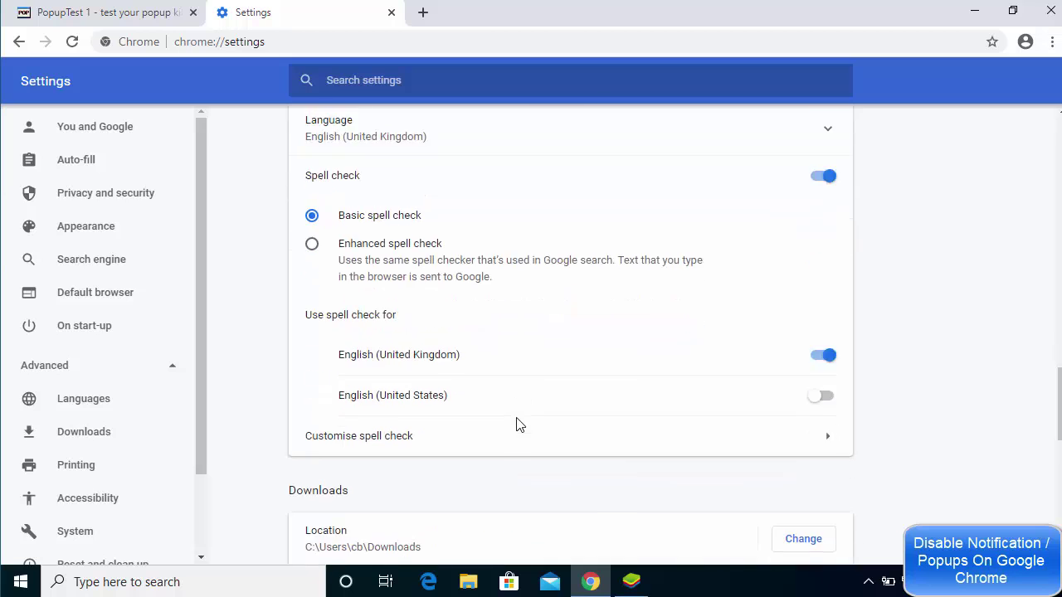
scroll(516, 425, down, 5)
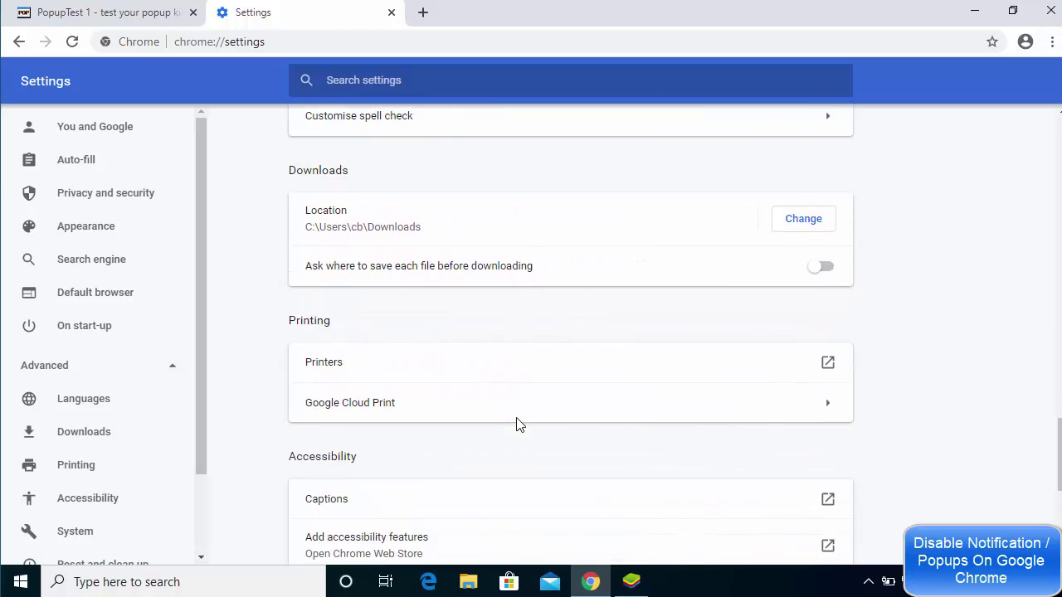
scroll(516, 424, down, 2)
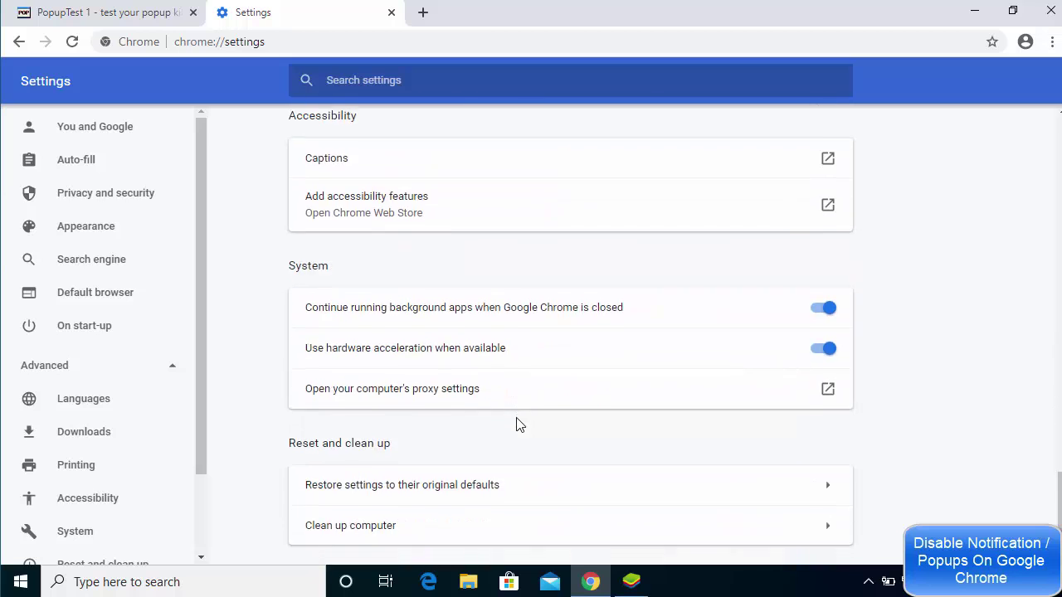
scroll(515, 424, up, 14)
scroll(516, 425, up, 8)
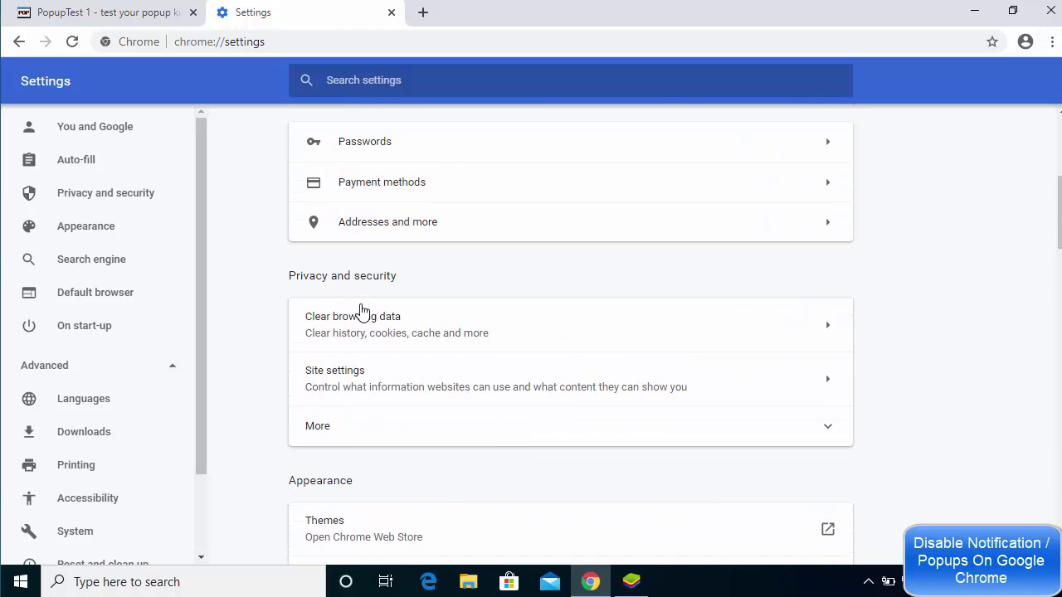
Step: Open Site settings in the Privacy and security section
click(88, 200)
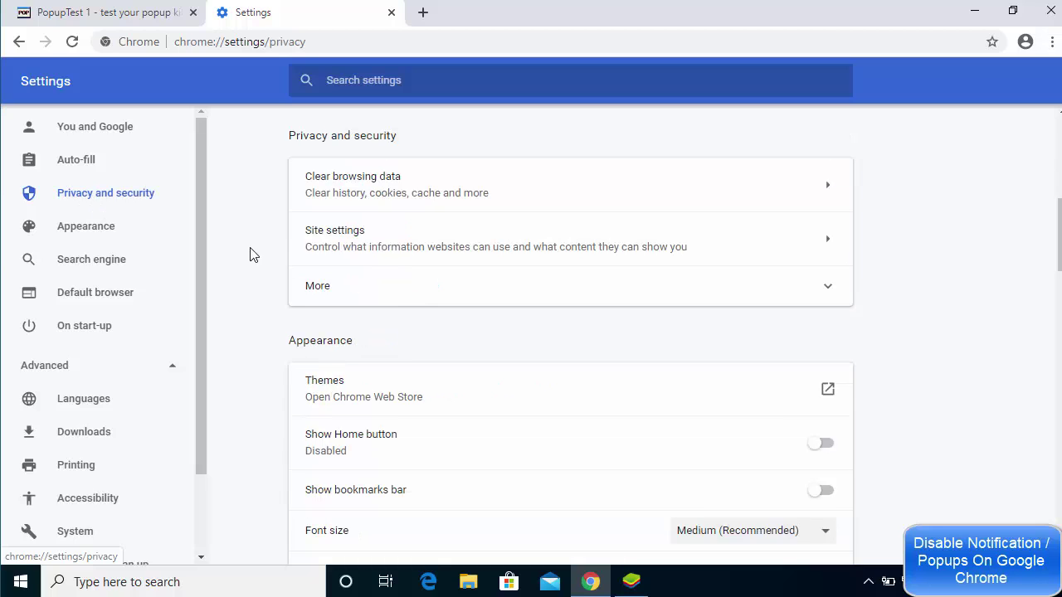
scroll(415, 338, up, 3)
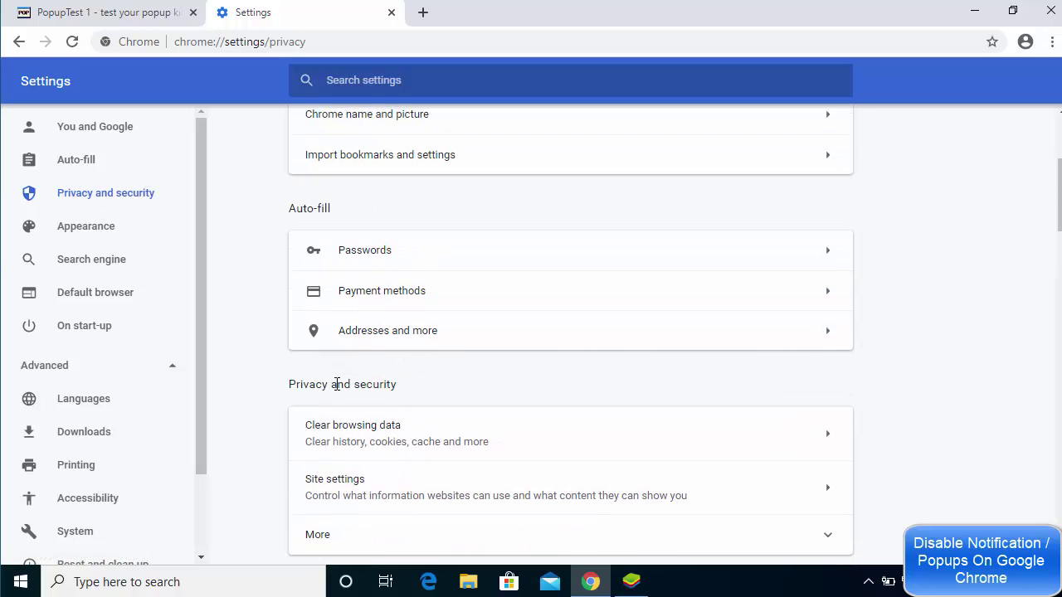
triple_click(315, 384)
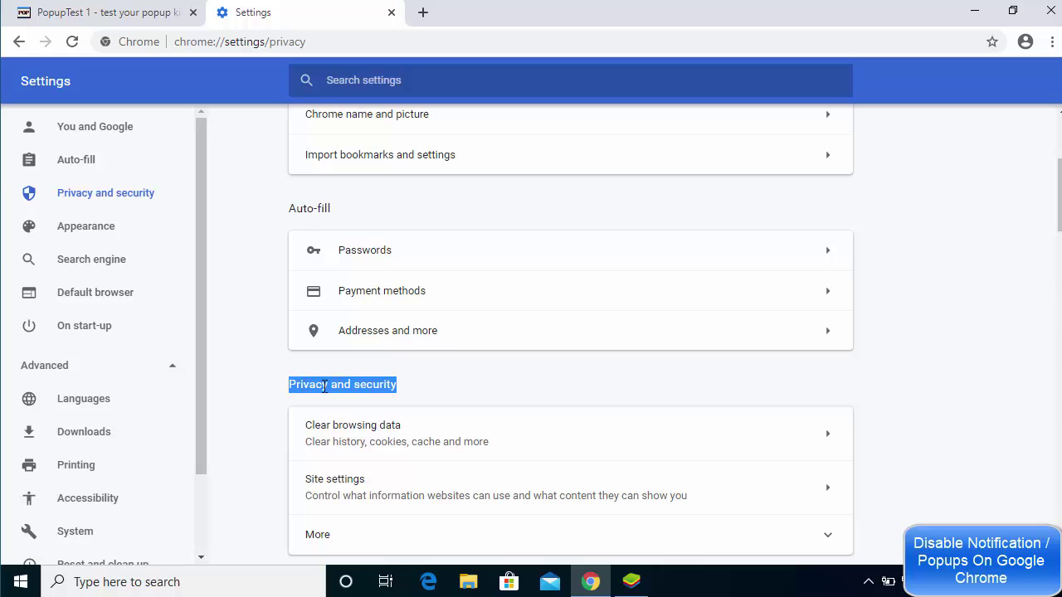
scroll(344, 378, down, 2)
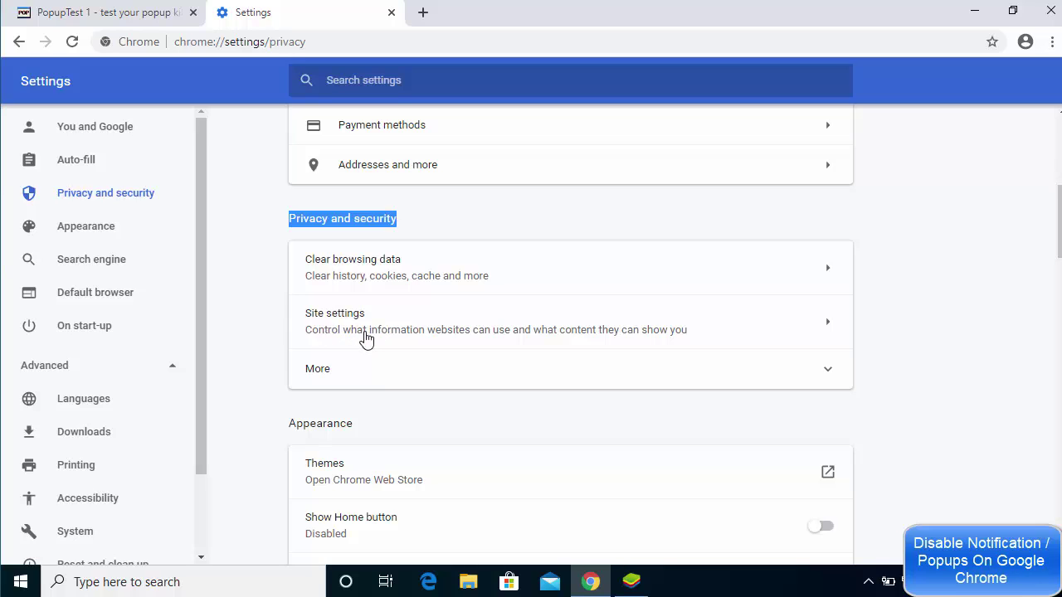
click(366, 340)
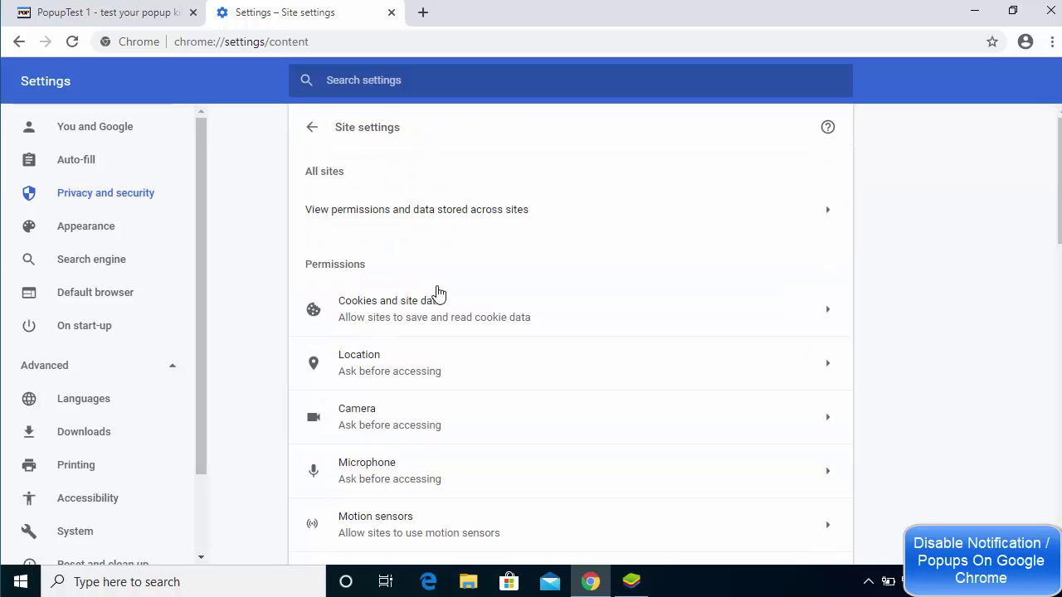
Step: Open the Notifications permission and turn off "Sites can ask to send notifications"
scroll(516, 262, down, 3)
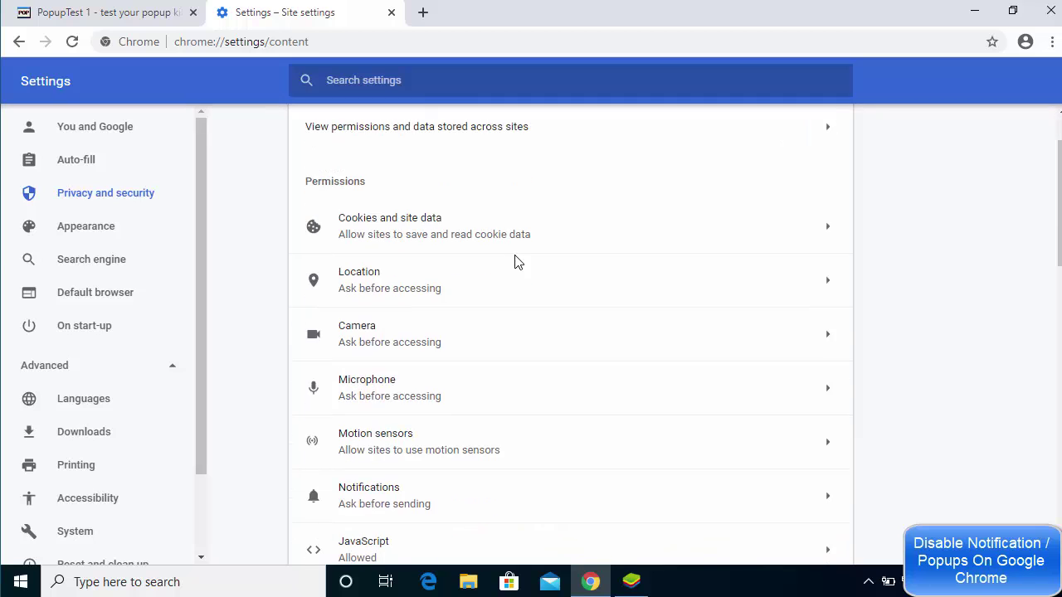
scroll(514, 263, down, 3)
scroll(514, 265, up, 6)
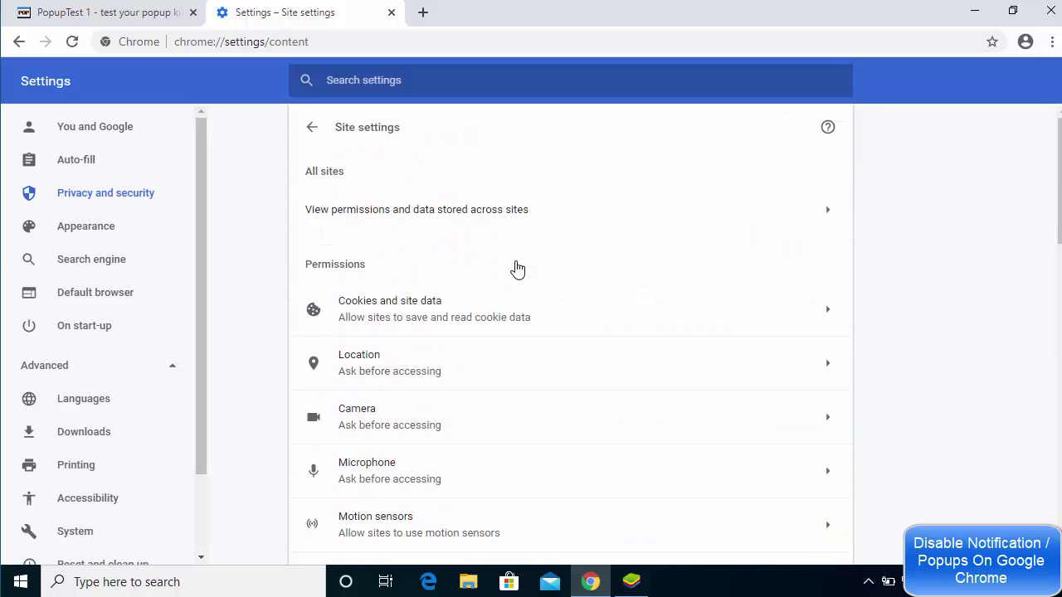
scroll(497, 299, down, 3)
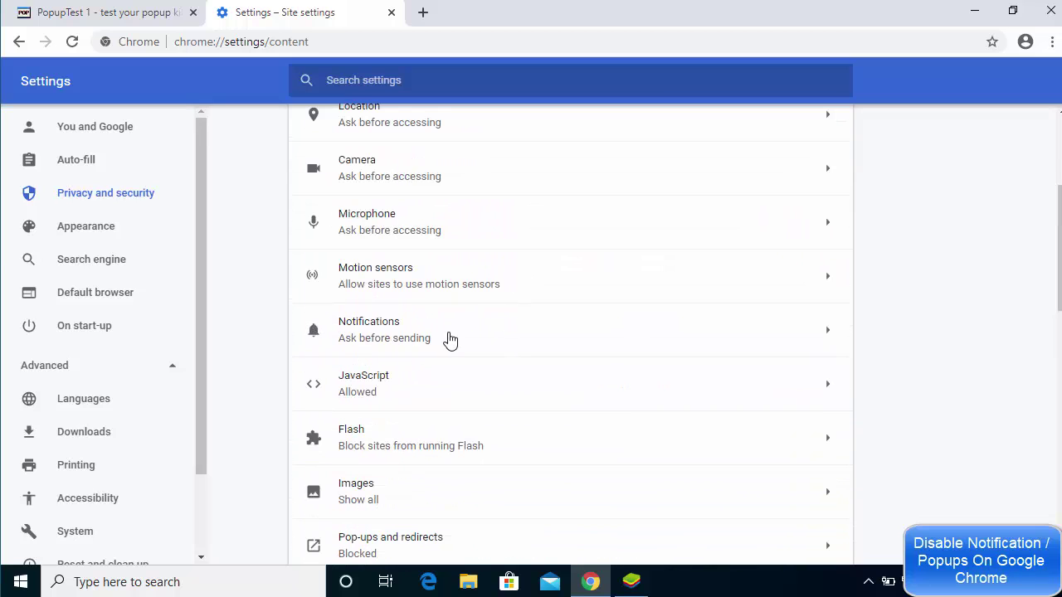
click(402, 342)
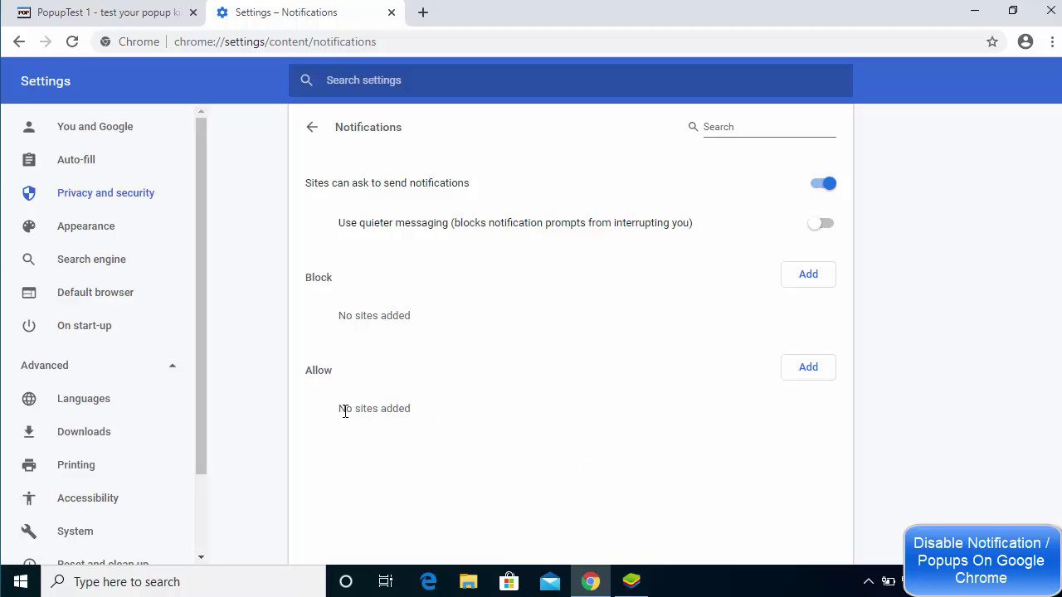
double_click(315, 370)
click(813, 193)
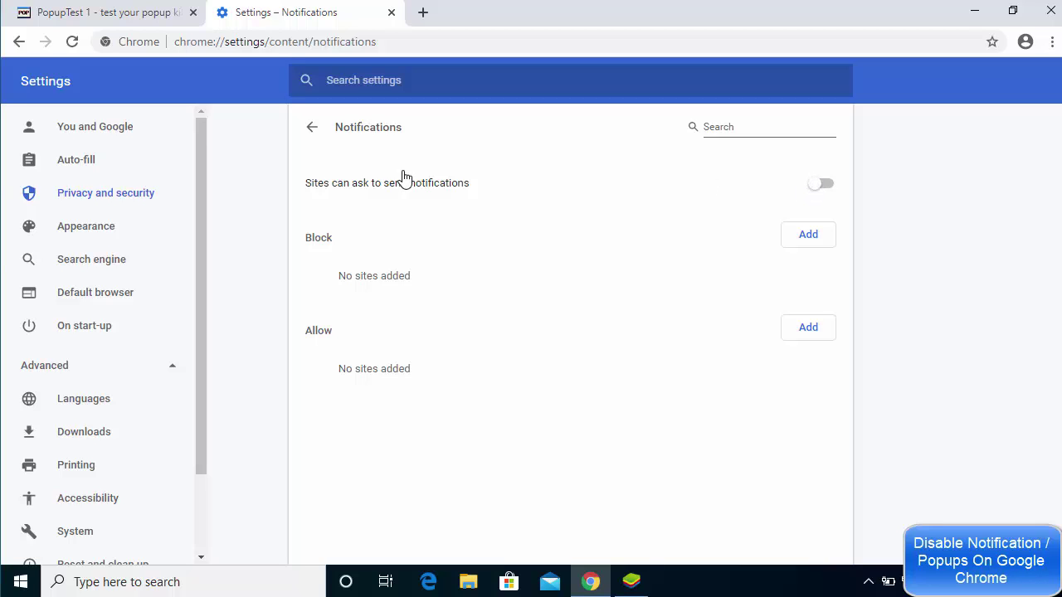
Step: Return to the site permissions, open Pop-ups and redirects, and keep it set to Blocked (recommended)
click(312, 127)
scroll(460, 249, down, 1)
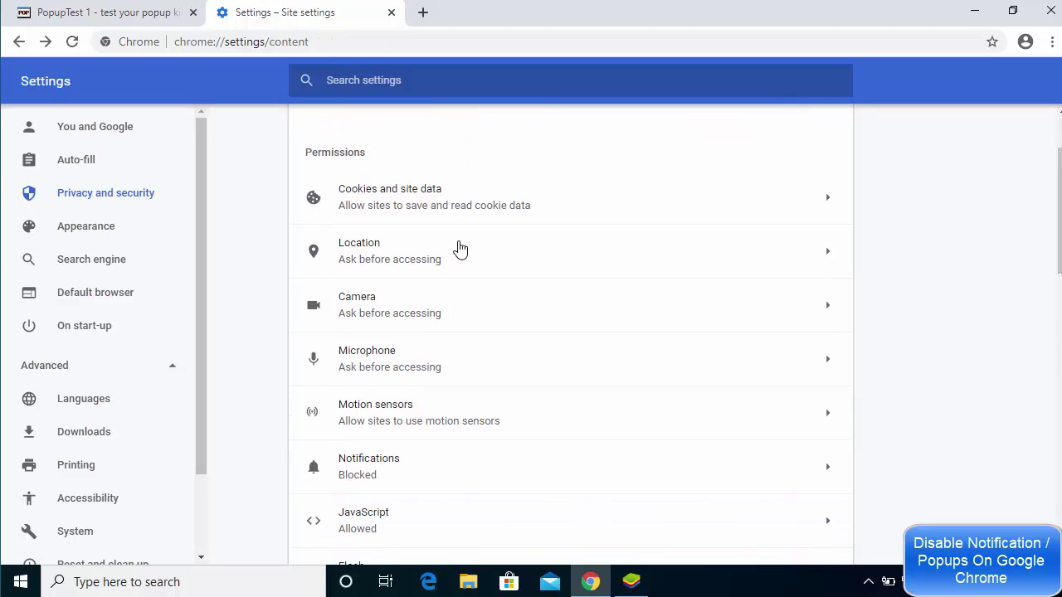
scroll(460, 248, down, 2)
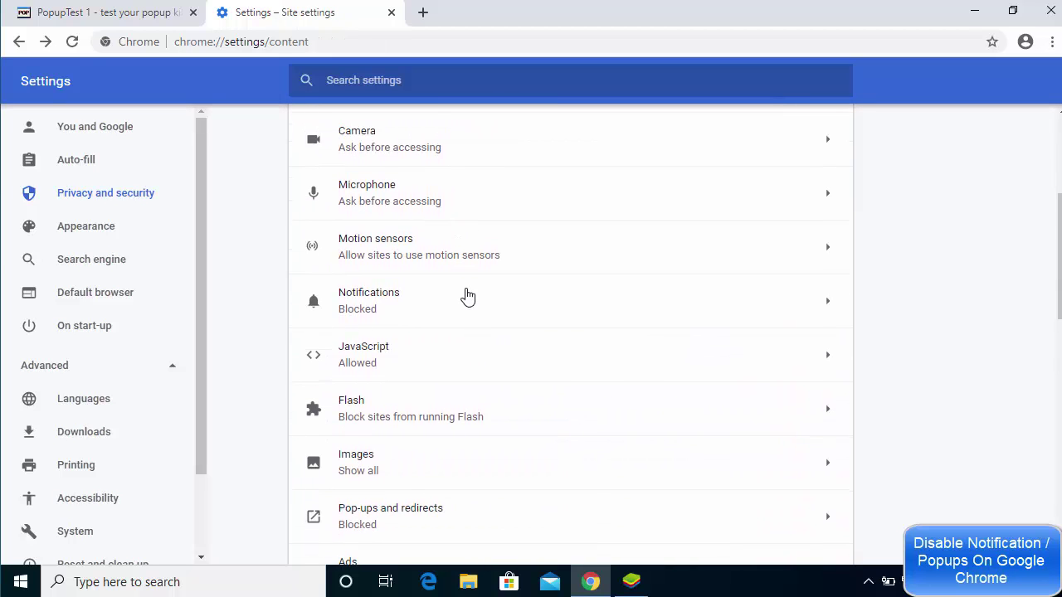
scroll(467, 296, down, 2)
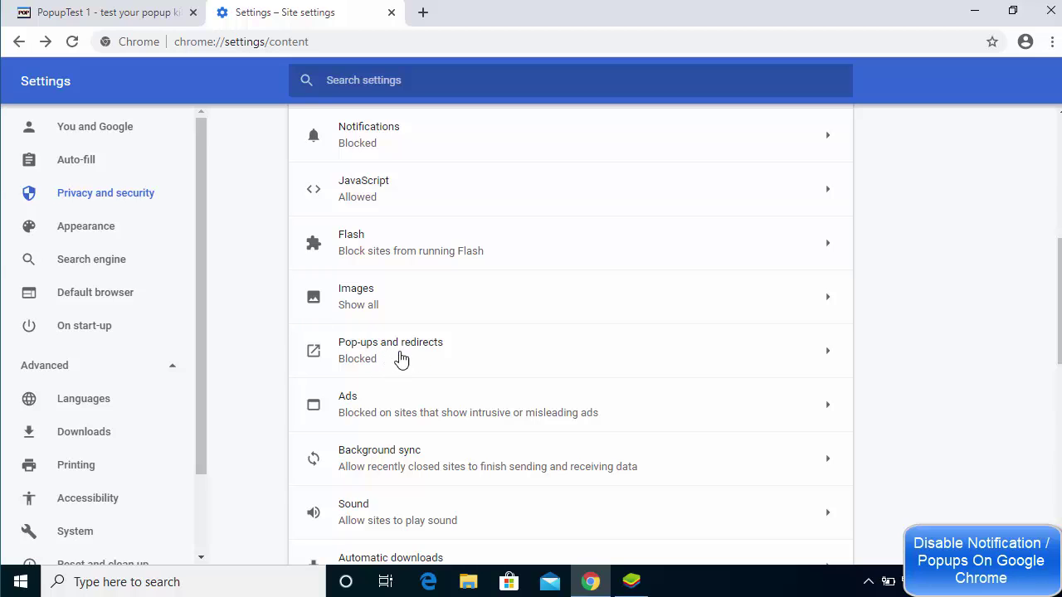
click(396, 358)
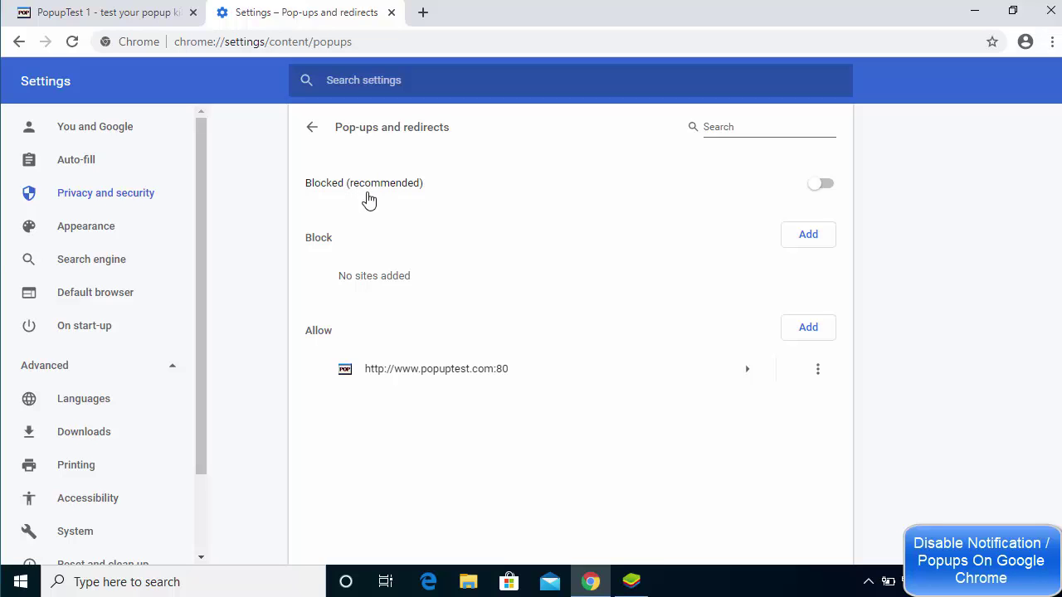
click(825, 189)
click(819, 189)
click(817, 377)
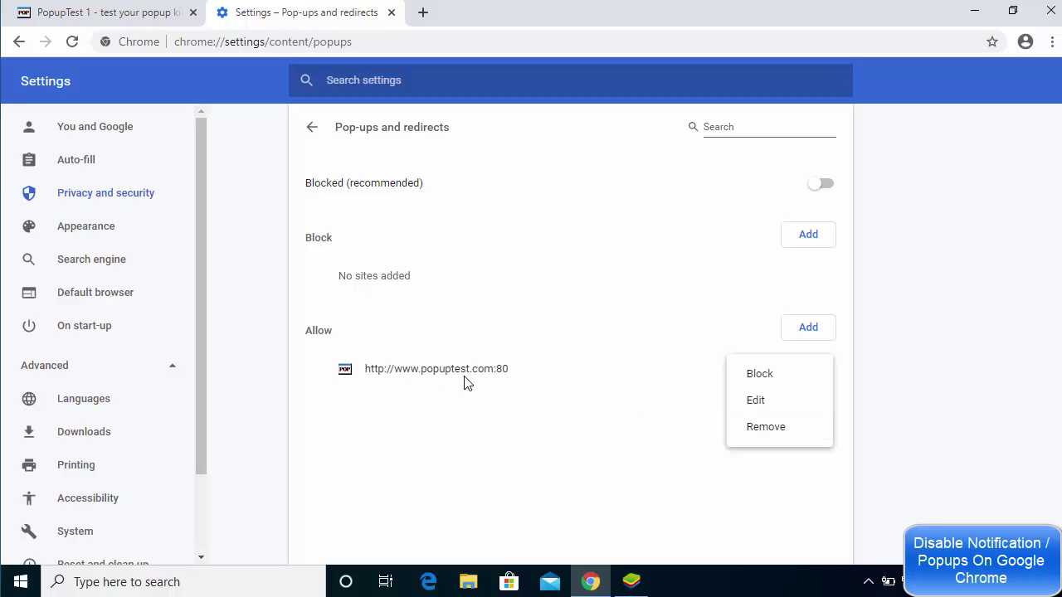
click(486, 393)
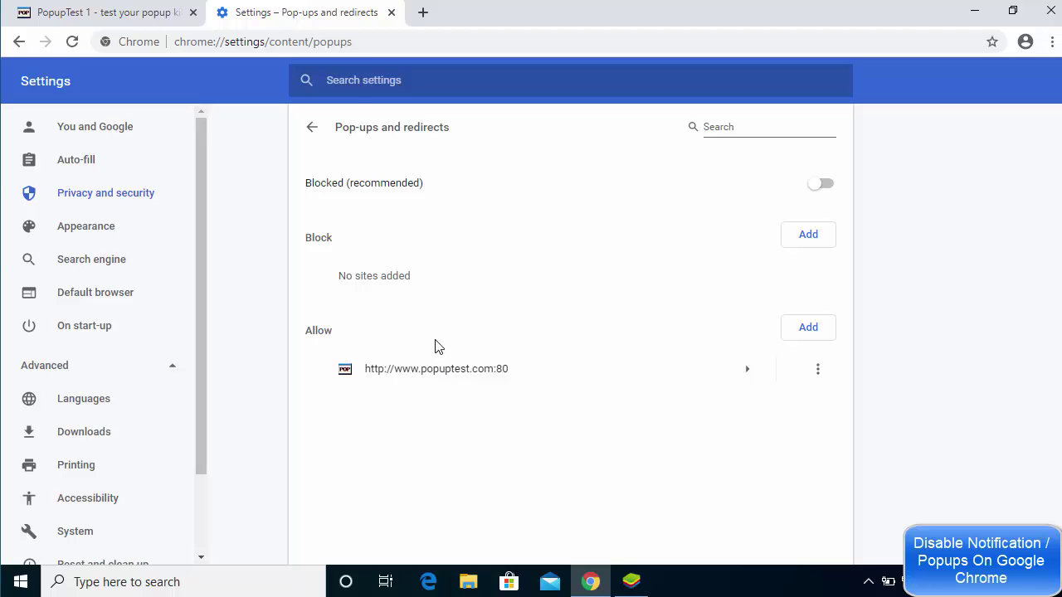
click(121, 17)
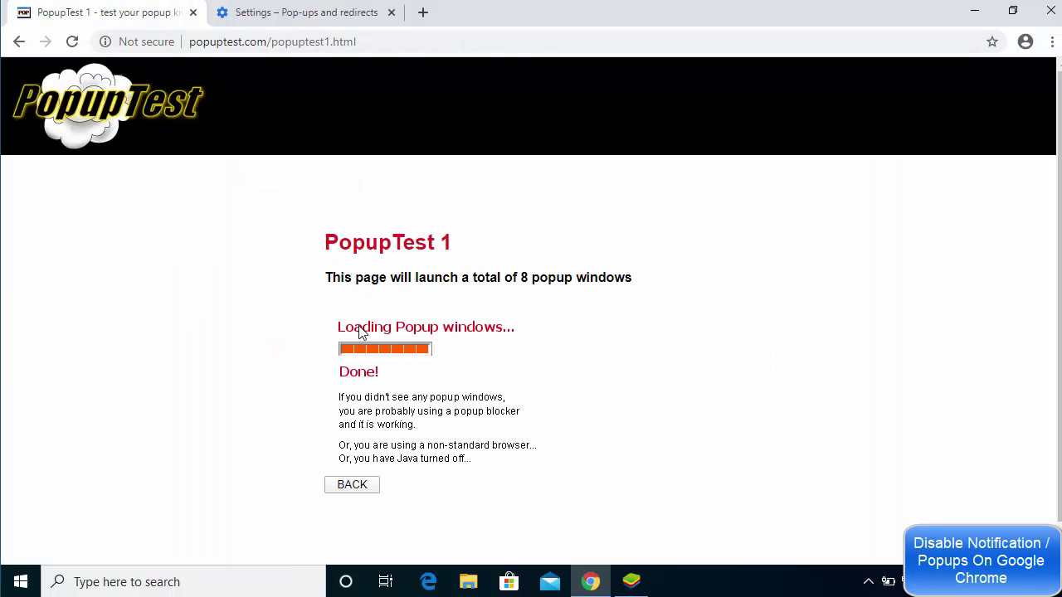
click(305, 17)
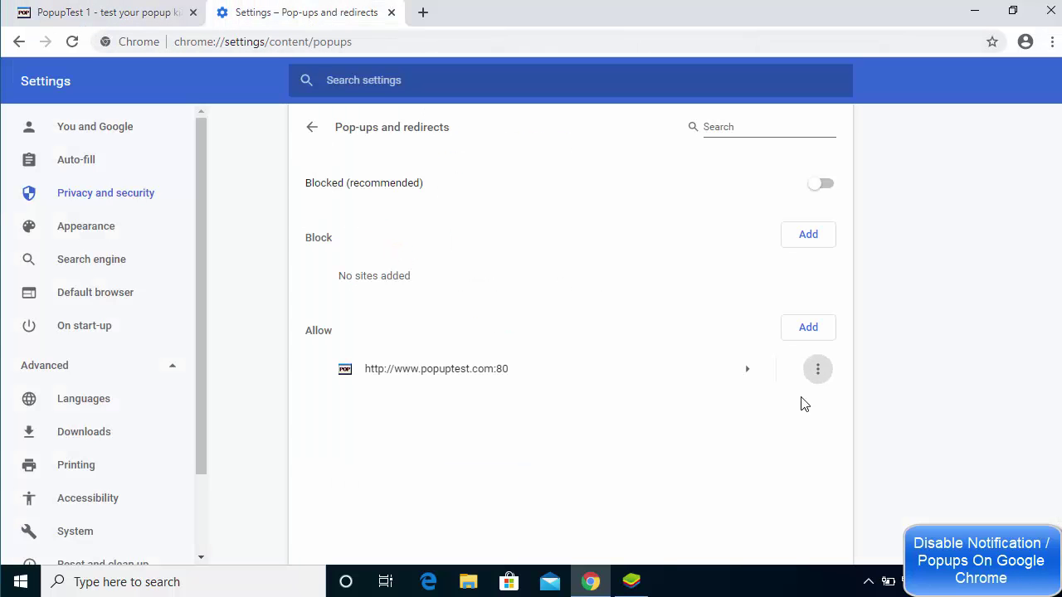
click(817, 370)
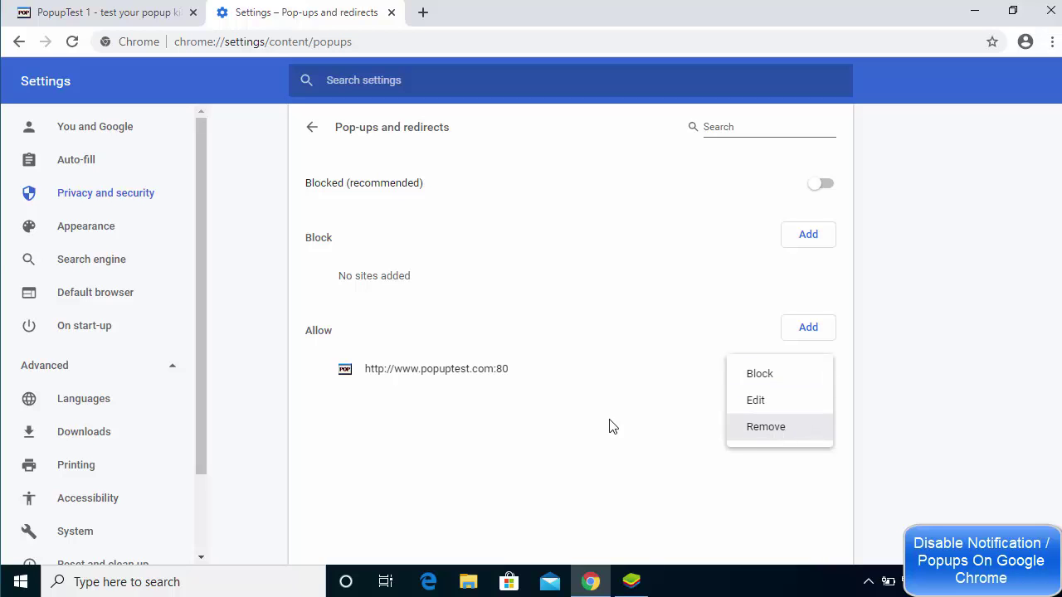
click(779, 431)
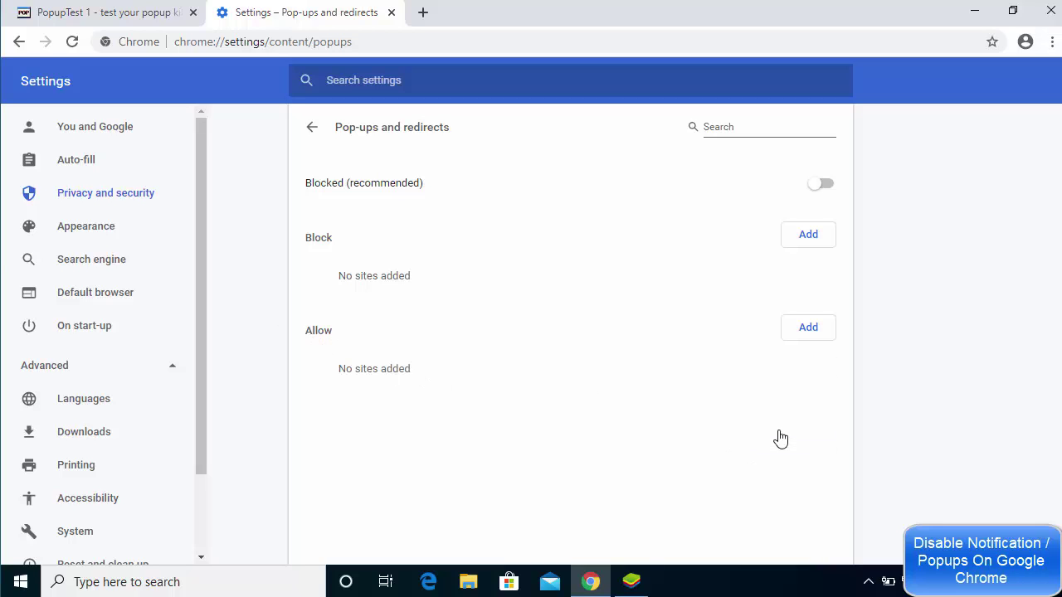
Step: Run the Multi-PopUp Test on popuptest.com, inspect which pop-ups Chrome blocked, and return to the Pop-ups and redirects settings
click(130, 20)
click(118, 98)
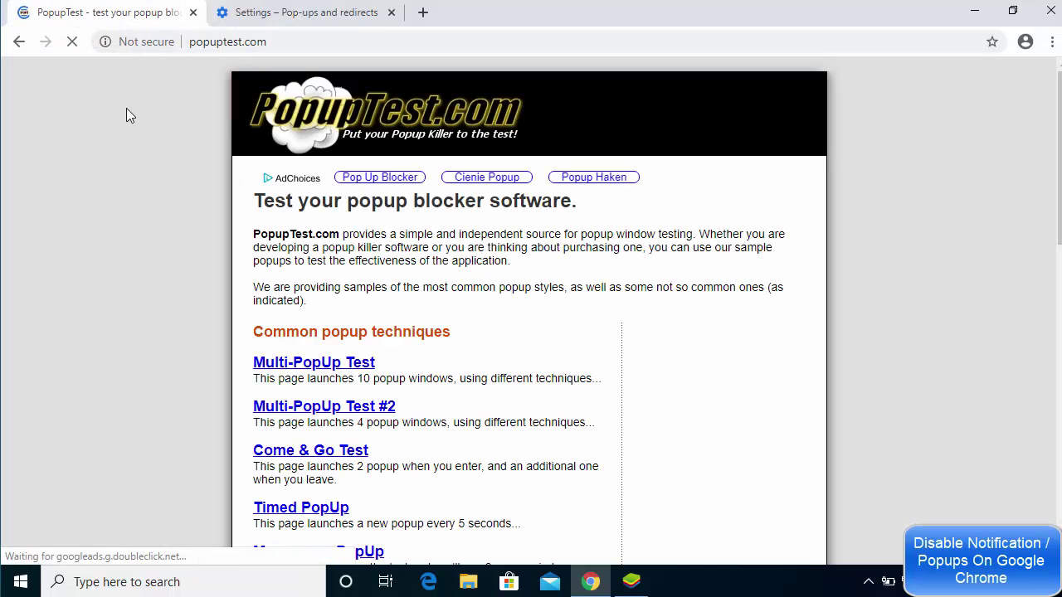
click(316, 368)
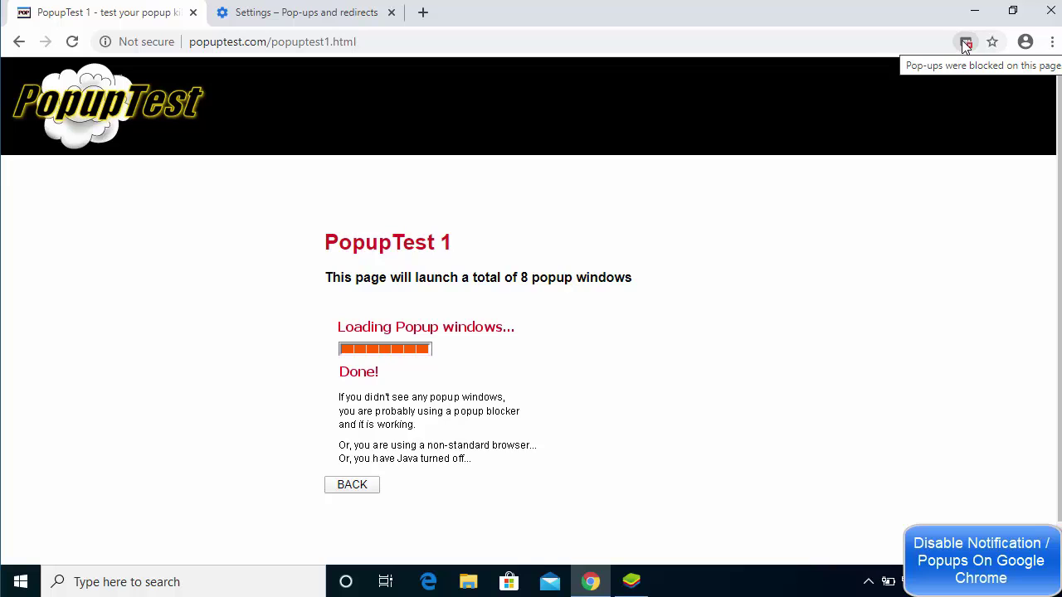
click(965, 43)
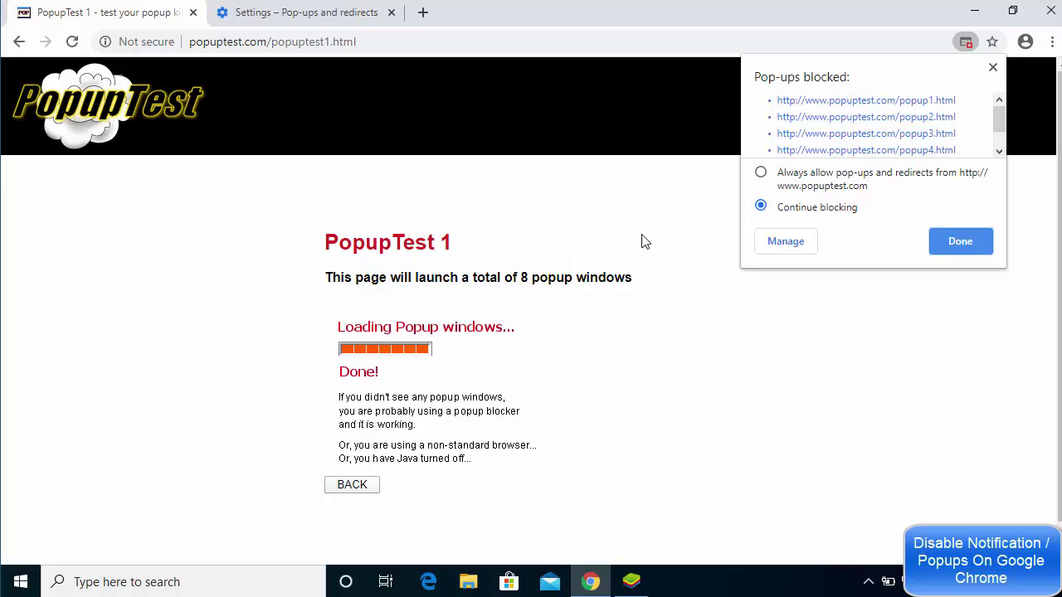
click(586, 232)
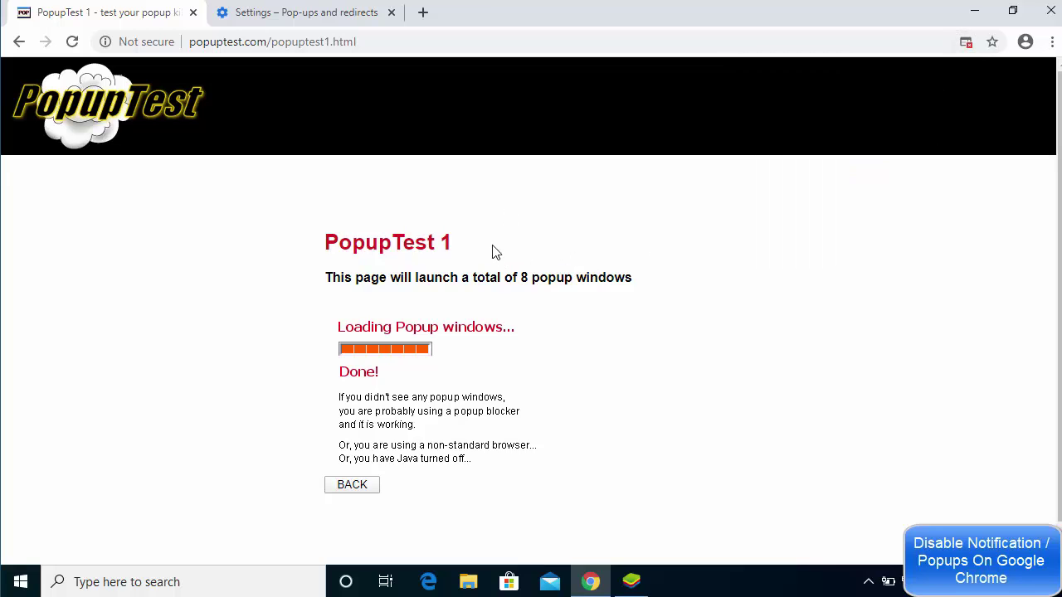
click(304, 18)
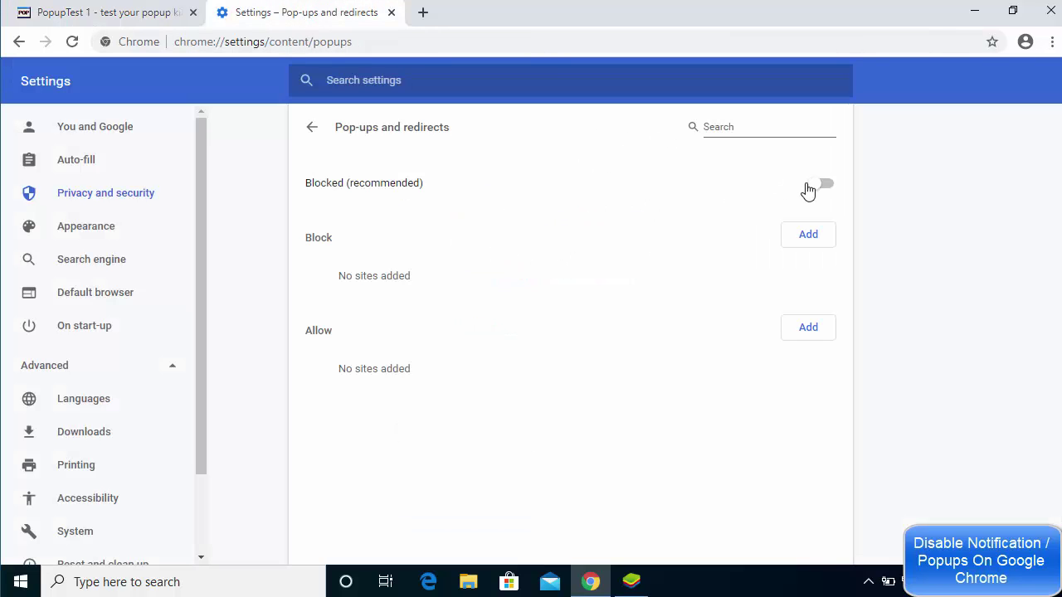